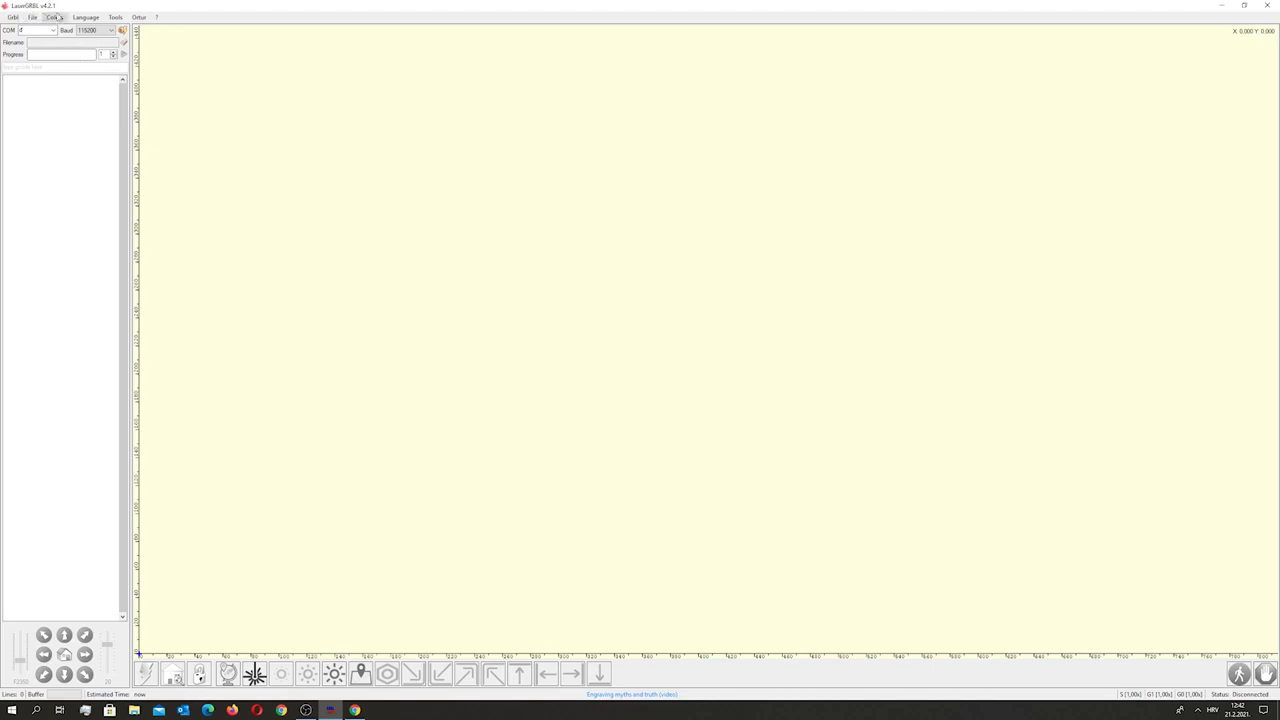
# Switch to the LaserGRBL FAQ page already open in Google Chrome.
pyautogui.click(355, 710)
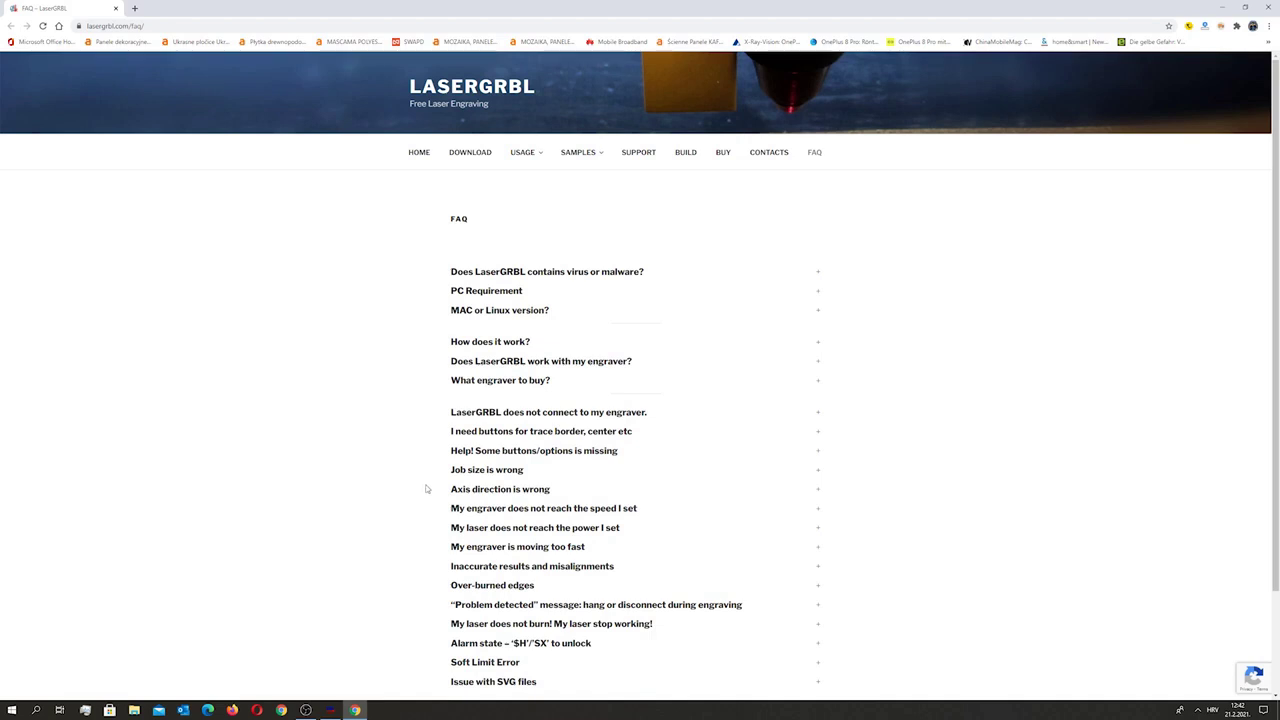
# Bring the LaserGRBL window with its empty workspace back to the front.
pyautogui.click(330, 710)
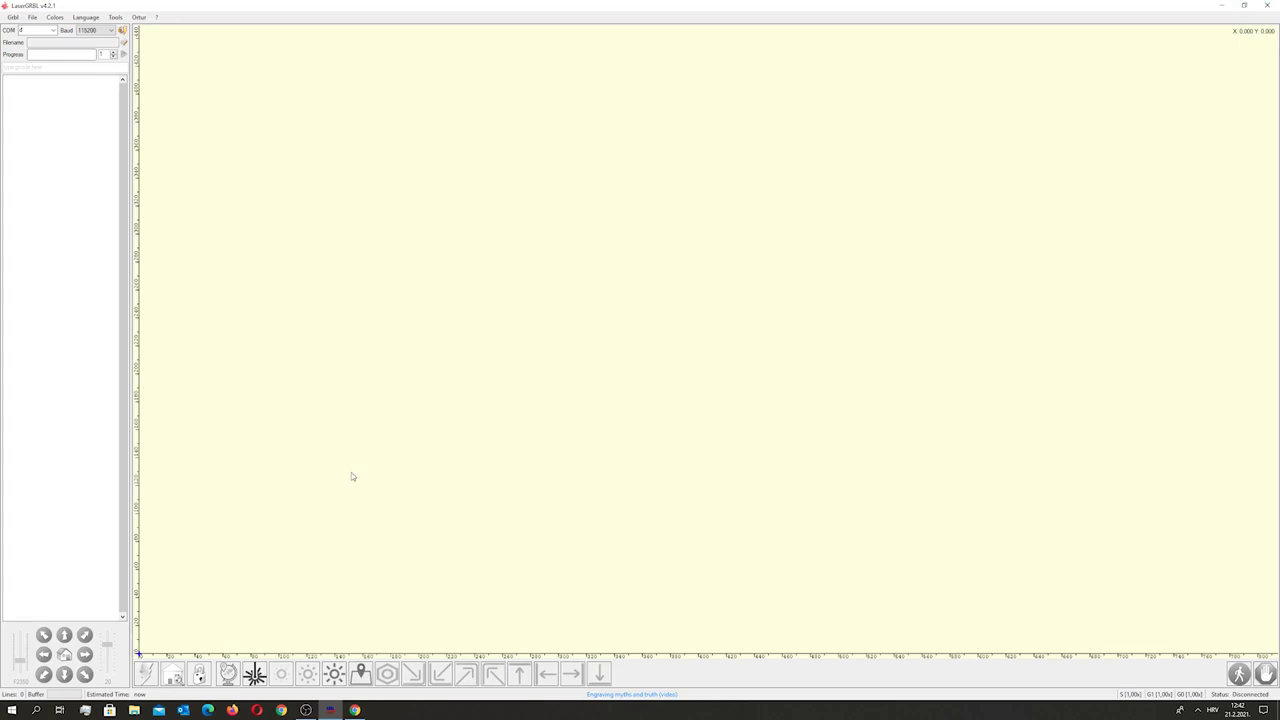
# Choose COM2 from the port list as the engraver connection.
pyautogui.click(50, 30)
pyautogui.click(30, 43)
# Open the Desktop image 1930656_1 (BUNDY portrait) for raster import.
pyautogui.click(33, 18)
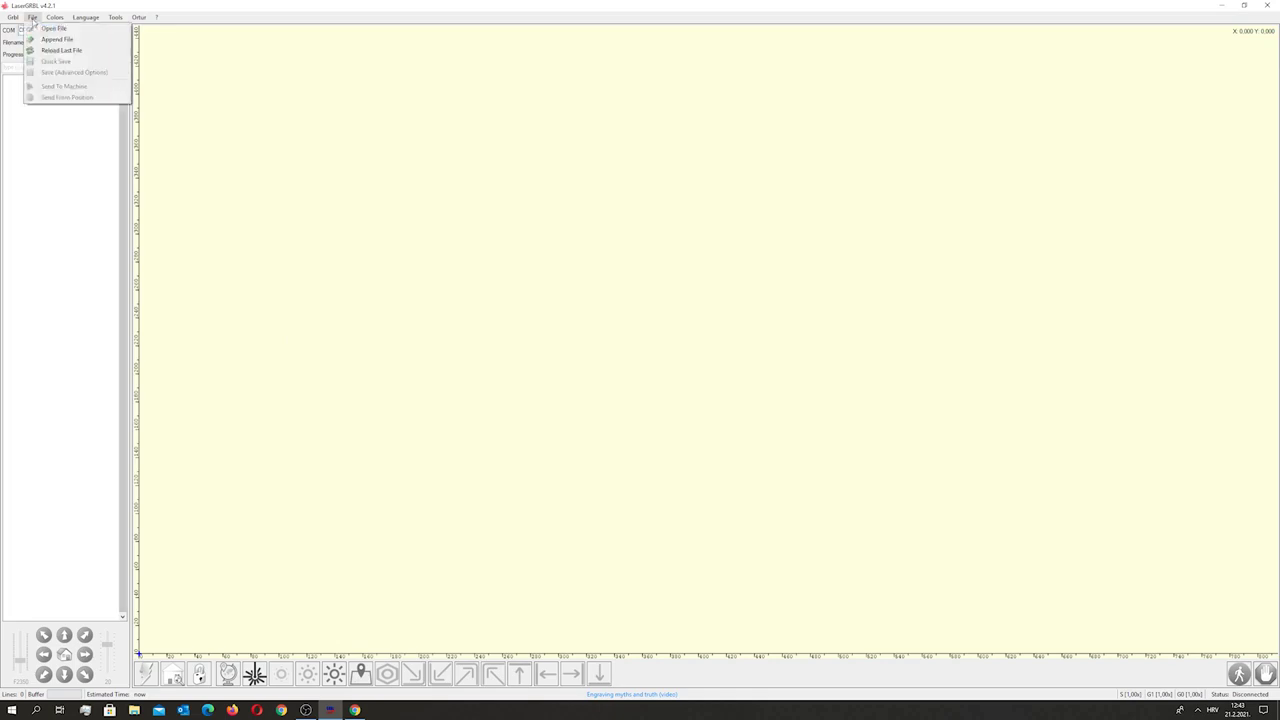
pyautogui.click(52, 28)
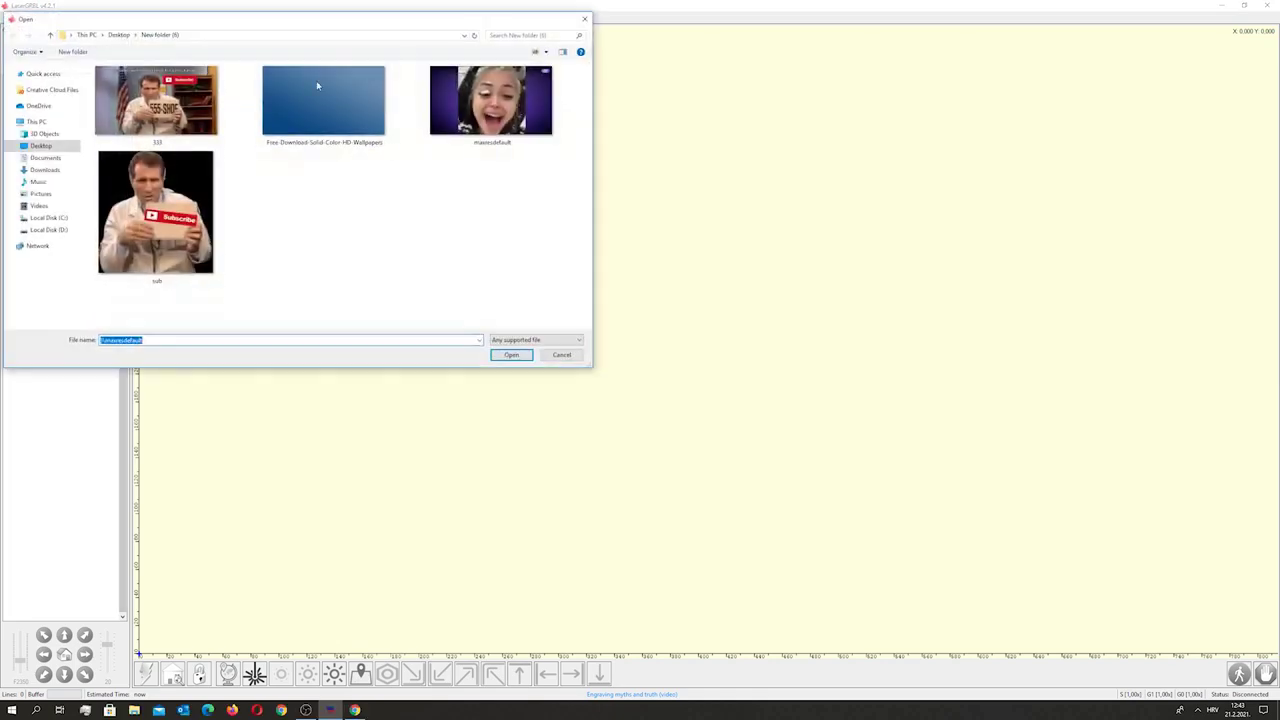
pyautogui.click(40, 146)
pyautogui.moveTo(588, 100); pyautogui.dragTo(588, 242)
pyautogui.click(500, 206)
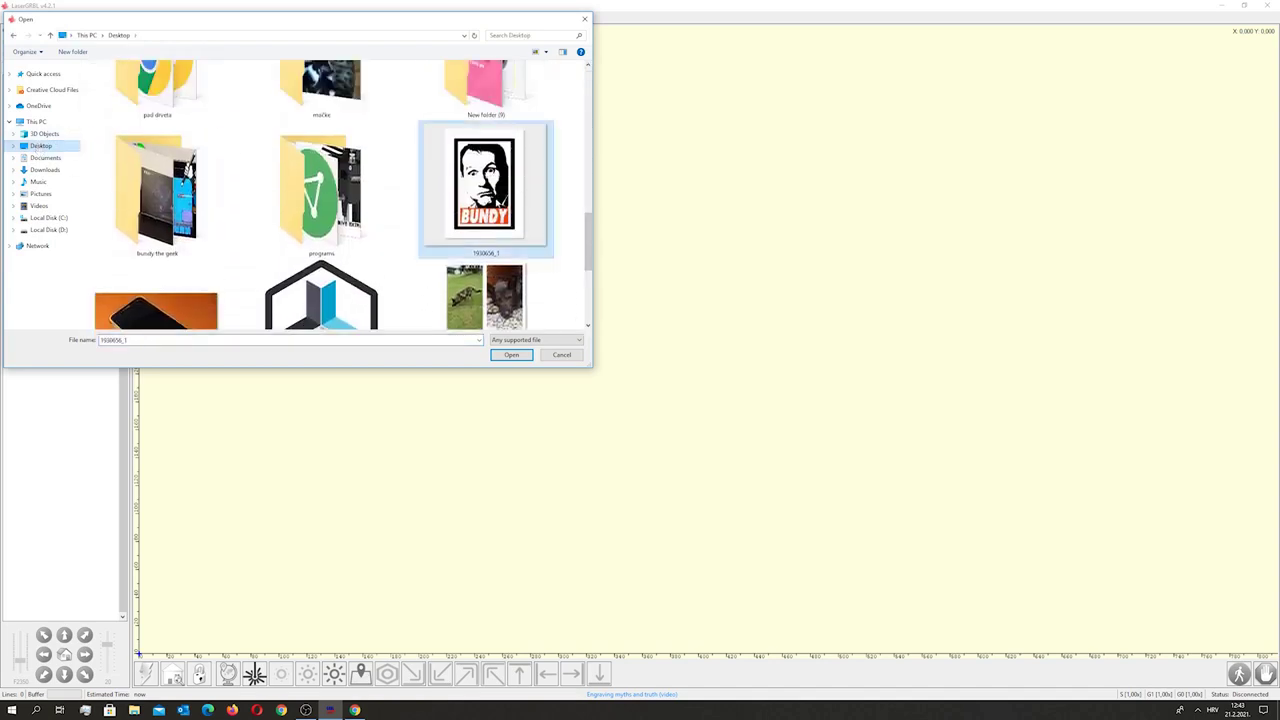
pyautogui.press('Return')
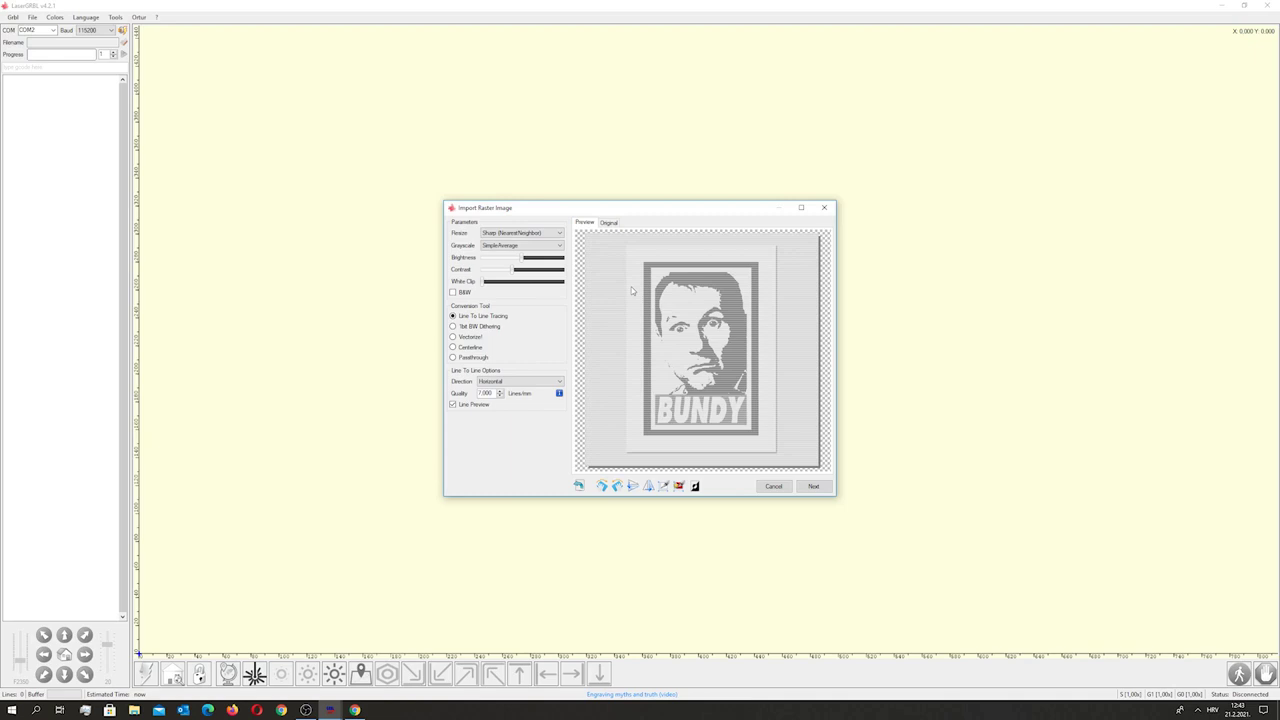
# Preview dithering, vector and passthrough modes, then settle on Line To Line Tracing.
pyautogui.click(484, 327)
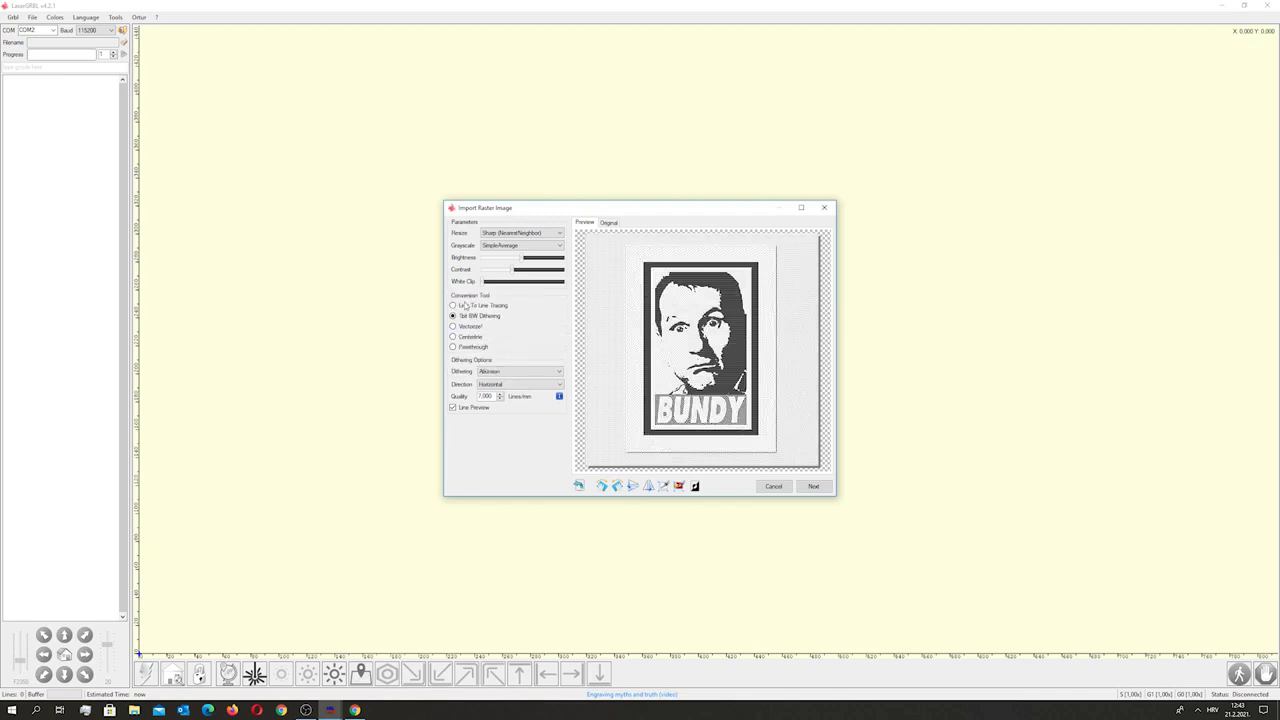
pyautogui.click(471, 327)
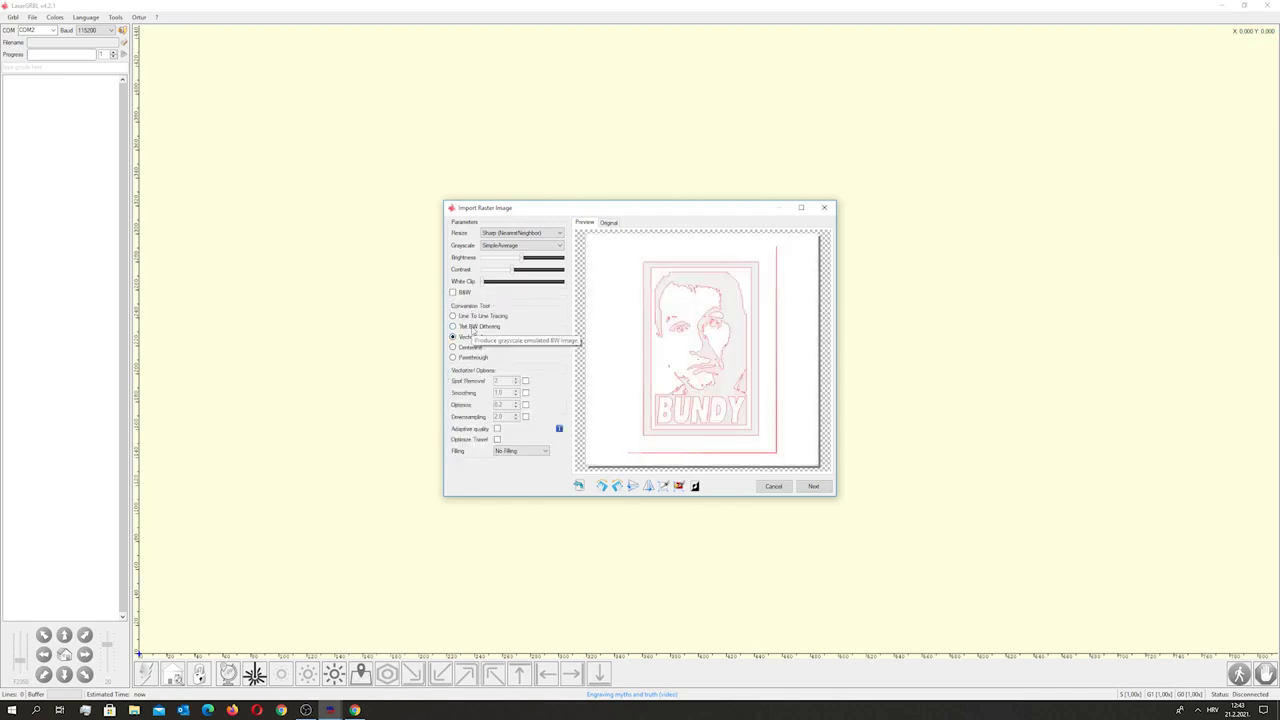
pyautogui.click(470, 347)
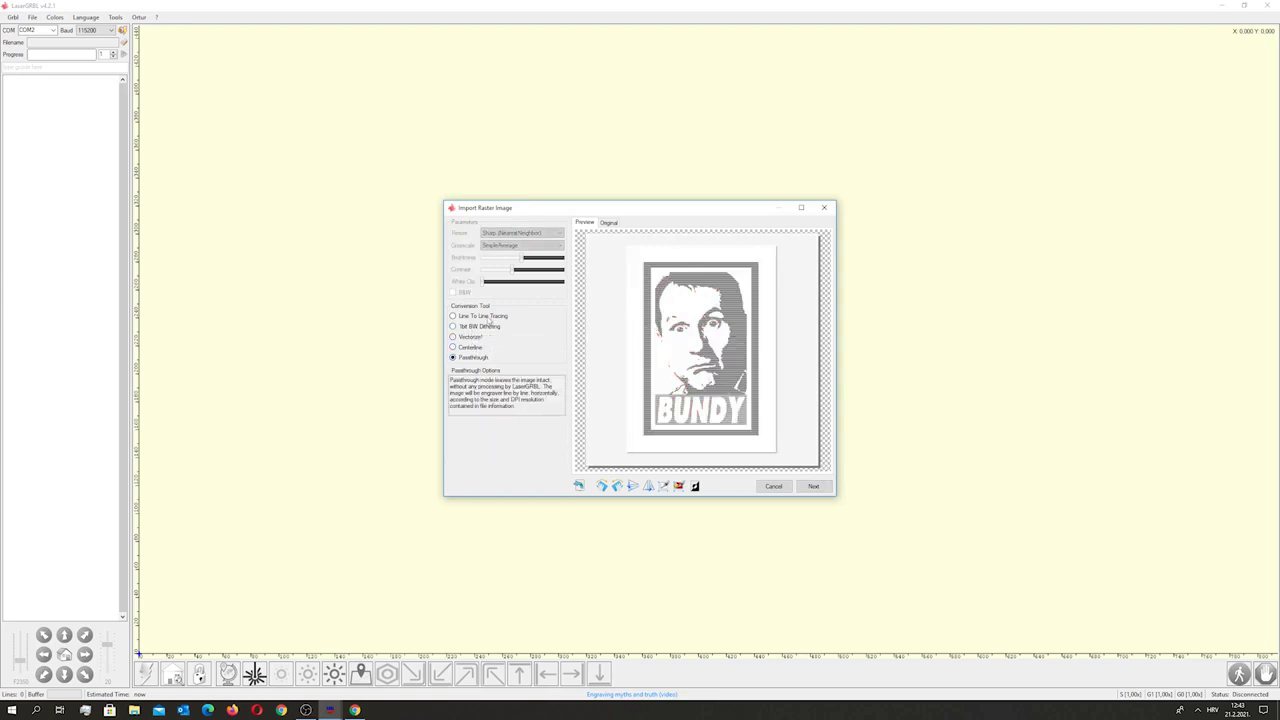
pyautogui.click(490, 318)
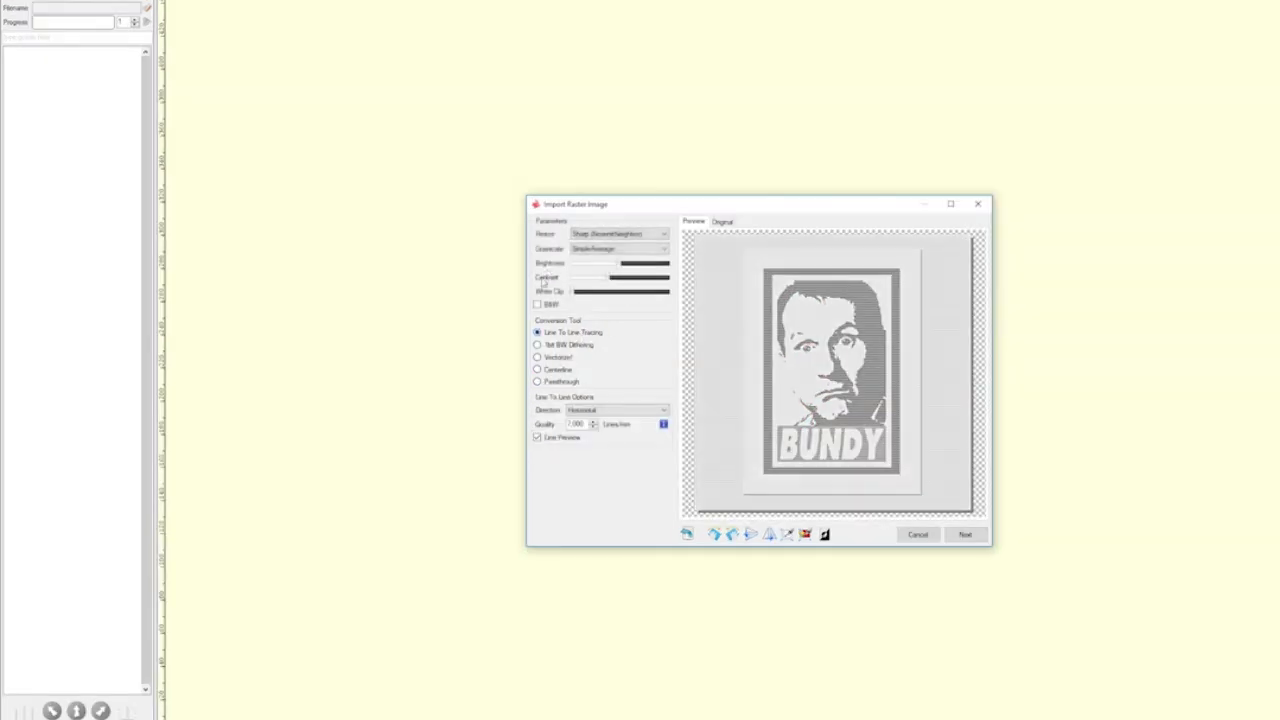
# Lower the portrait's brightness and raise its contrast.
pyautogui.click(621, 263)
pyautogui.moveTo(621, 263); pyautogui.dragTo(603, 263)
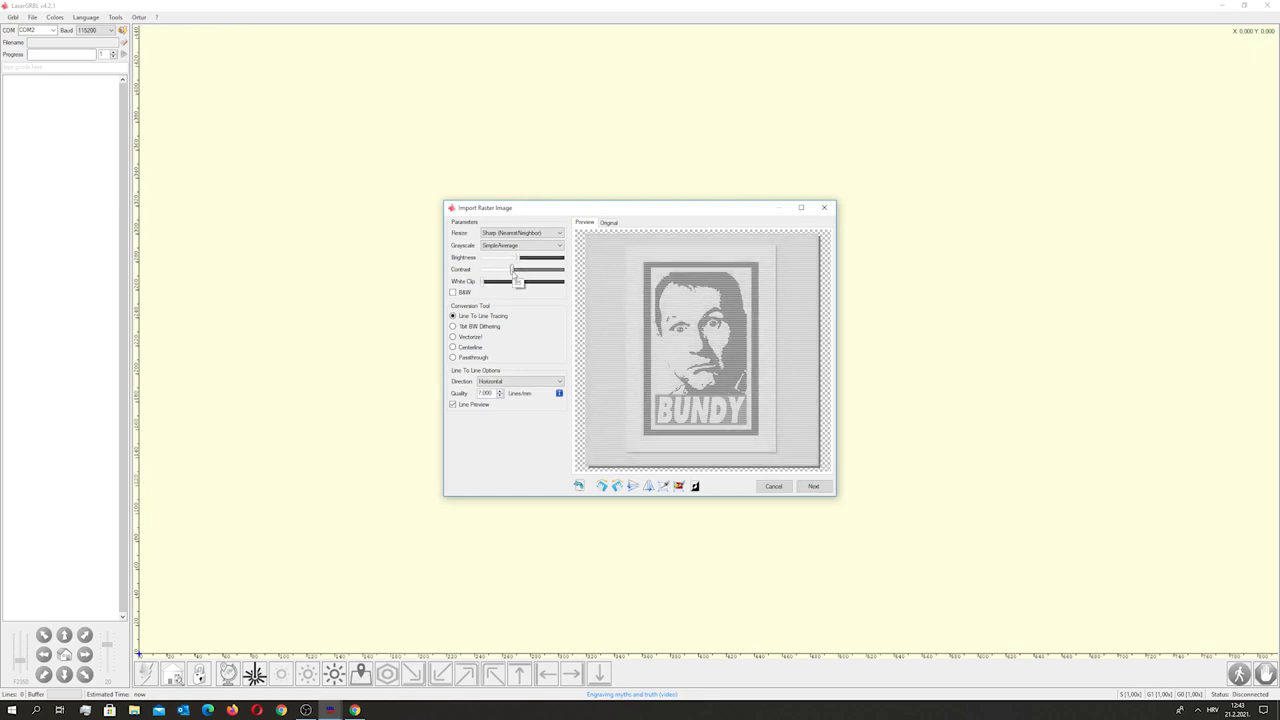
pyautogui.moveTo(513, 270); pyautogui.dragTo(525, 273)
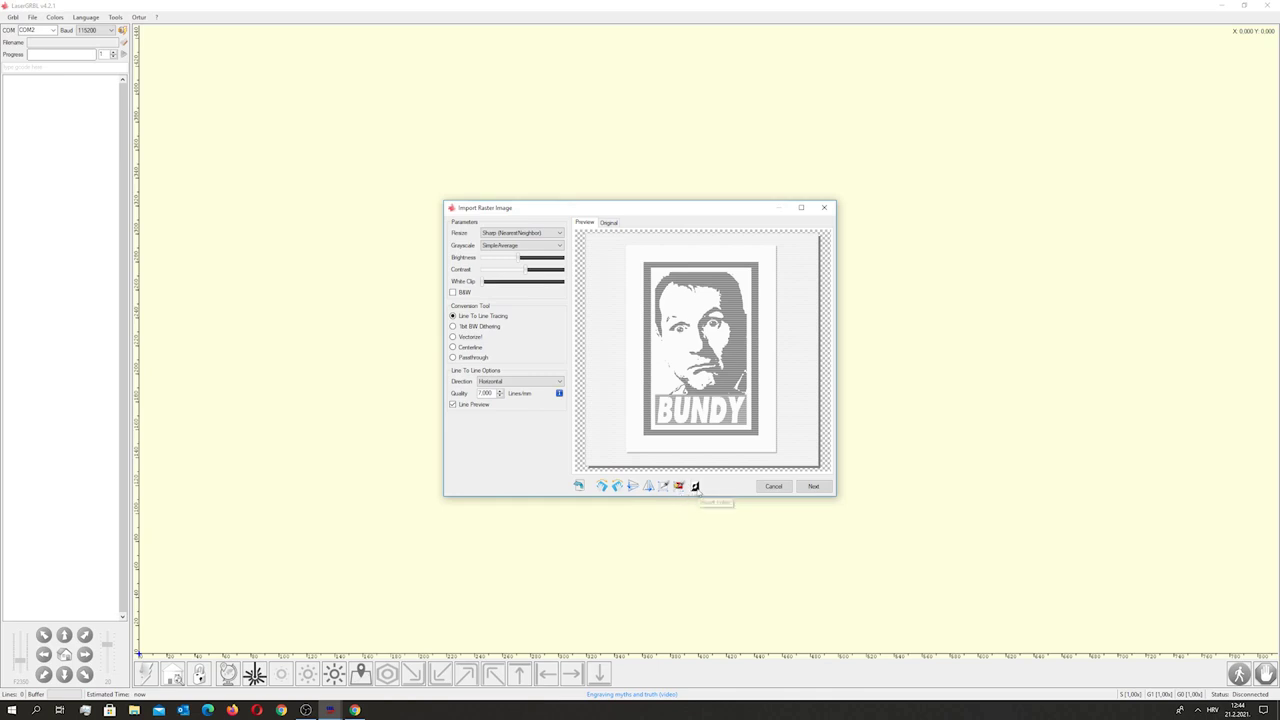
# Apply the Ortur 5.5W Solid Wood preset: 3000 mm/min speed, 80% power.
pyautogui.click(813, 488)
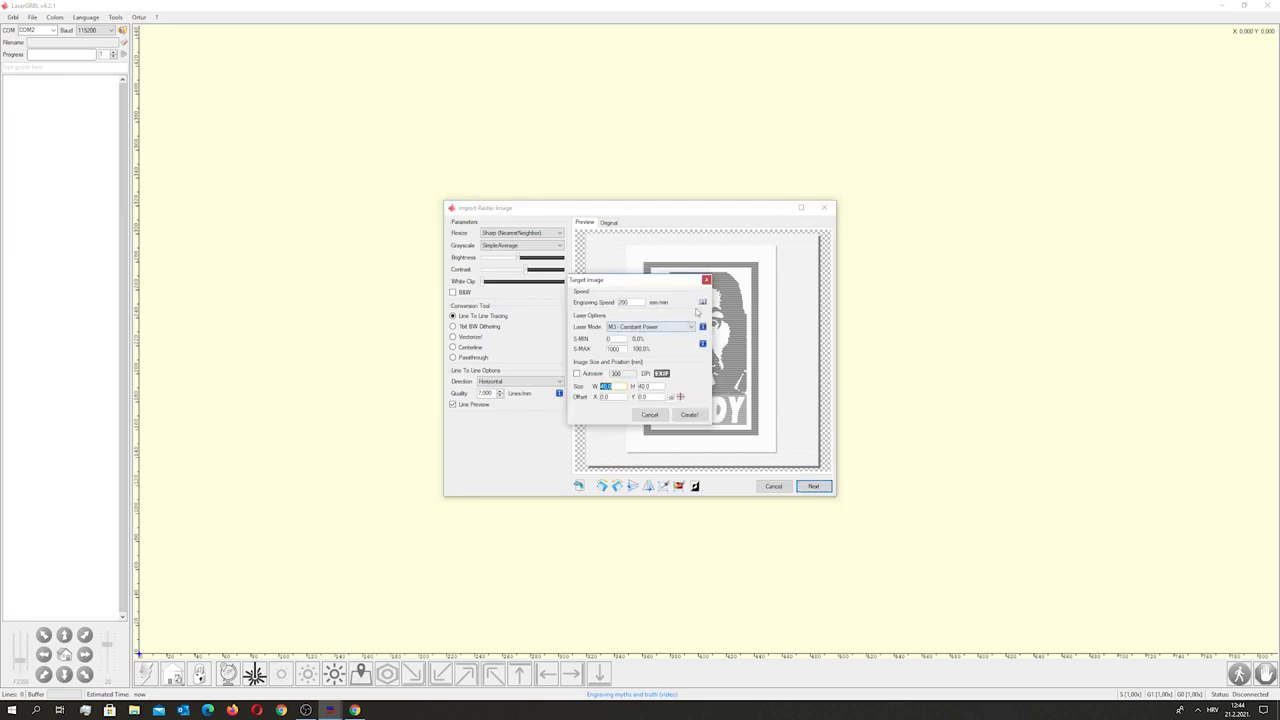
pyautogui.click(701, 303)
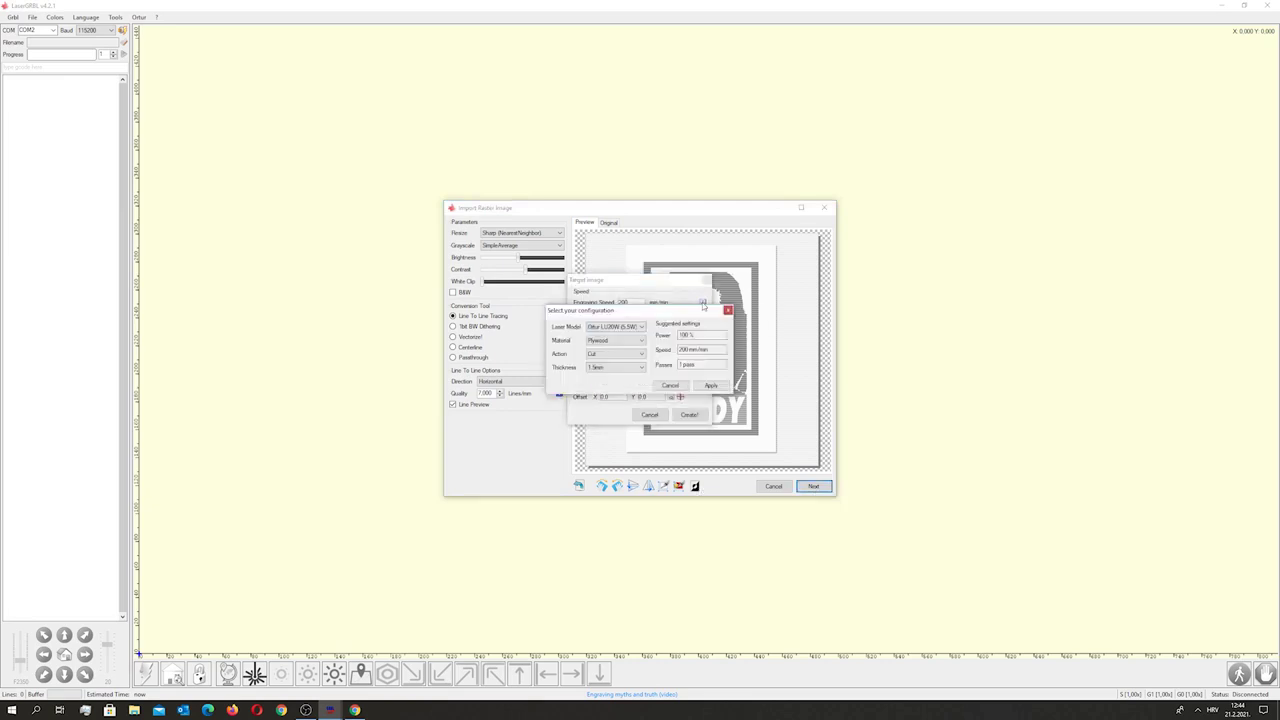
pyautogui.click(626, 329)
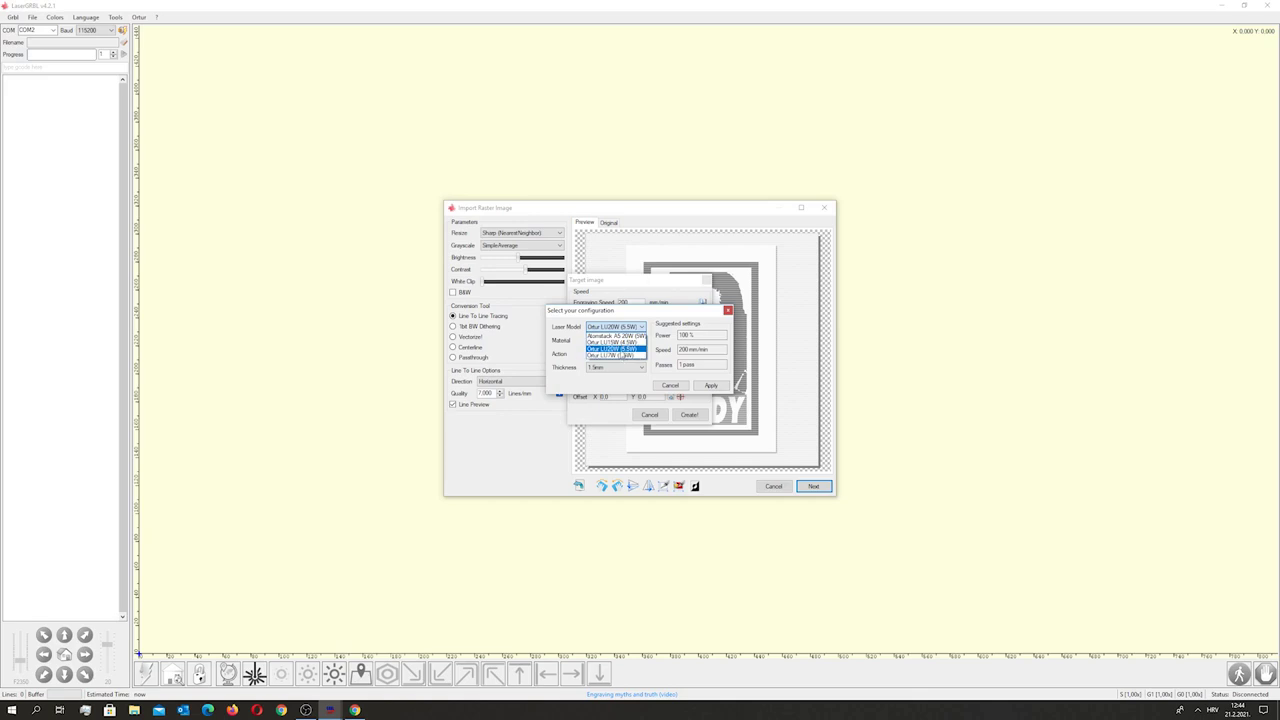
pyautogui.click(615, 348)
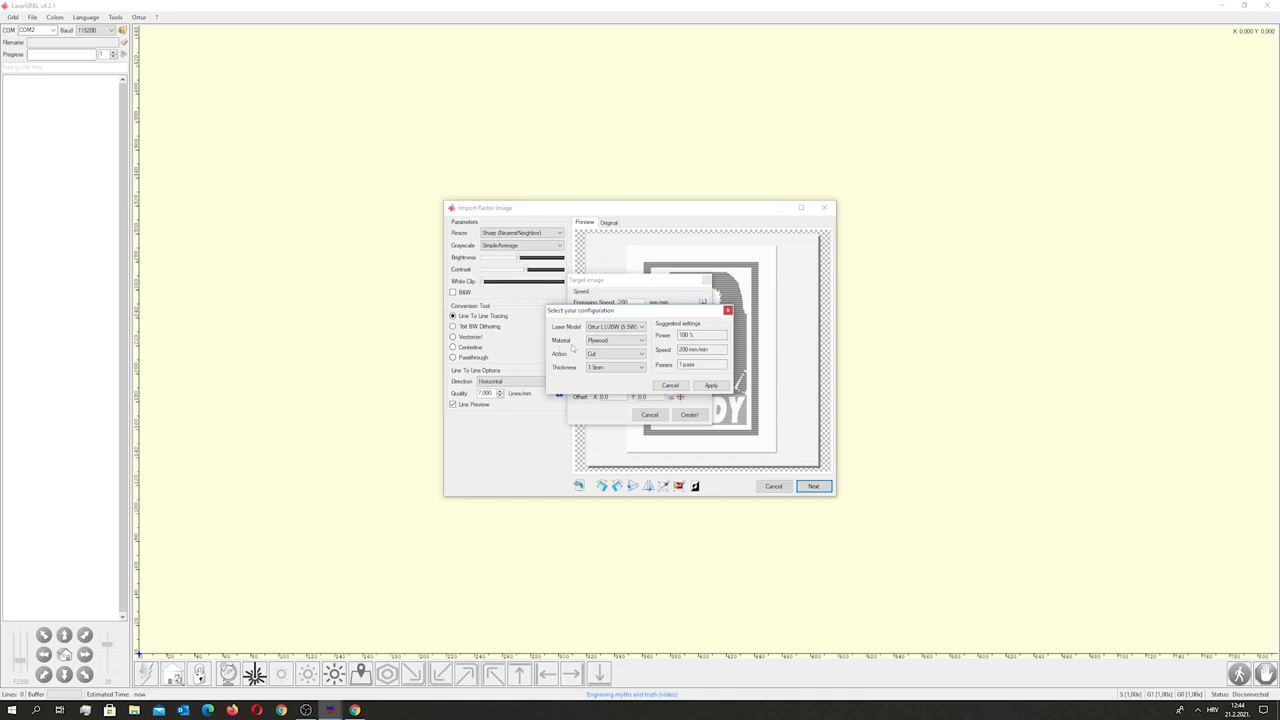
pyautogui.click(600, 341)
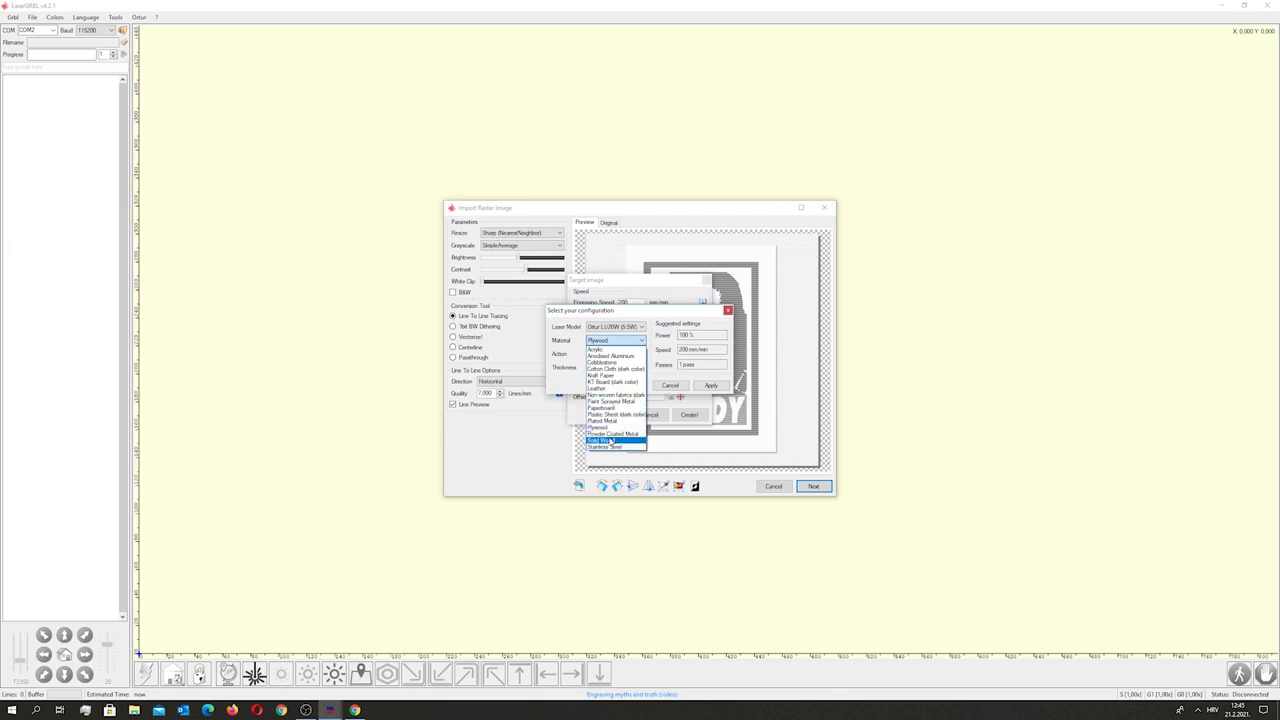
pyautogui.click(610, 441)
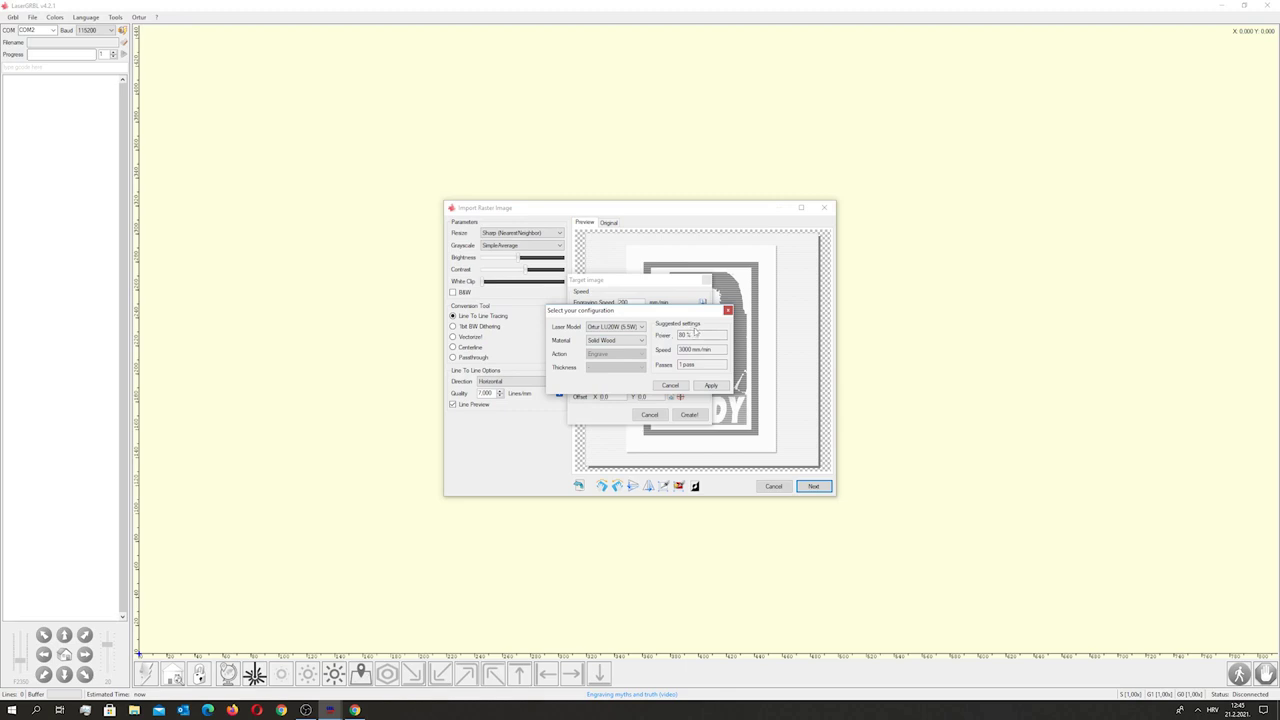
pyautogui.click(711, 386)
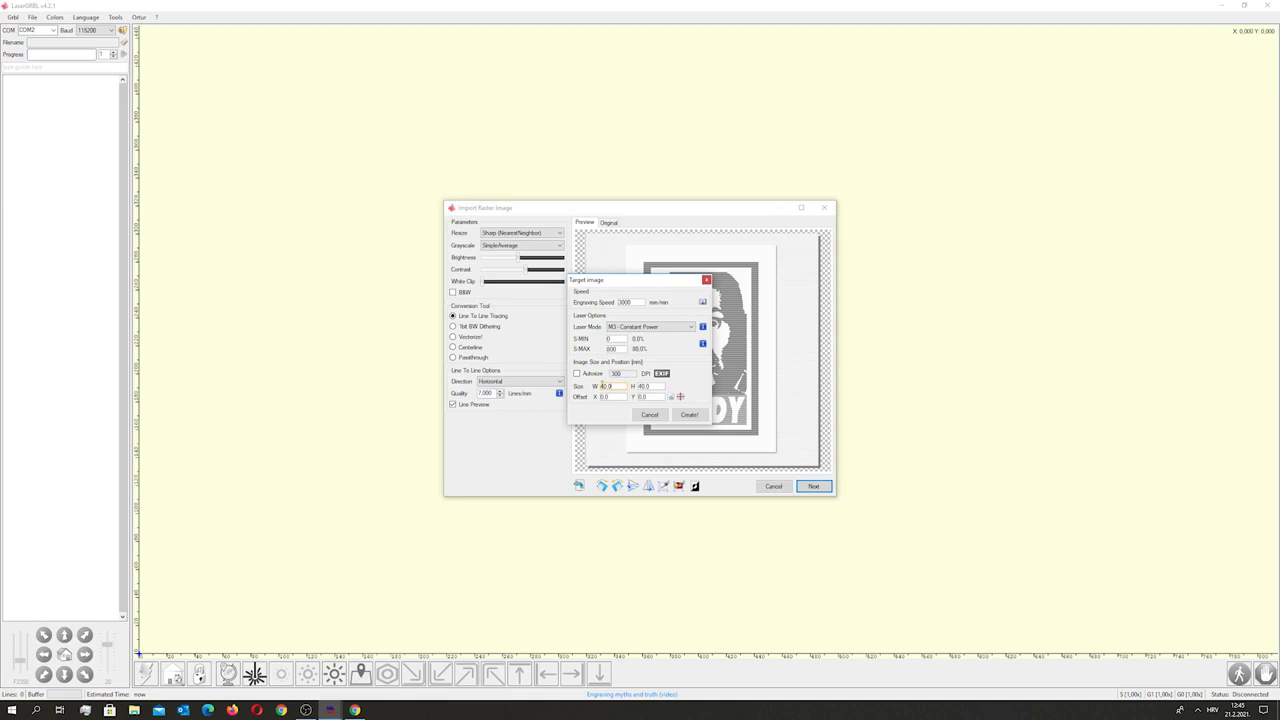
# Check the 40 mm image width and create the BUNDY engraving job.
pyautogui.moveTo(603, 386); pyautogui.dragTo(609, 386)
pyautogui.click(692, 415)
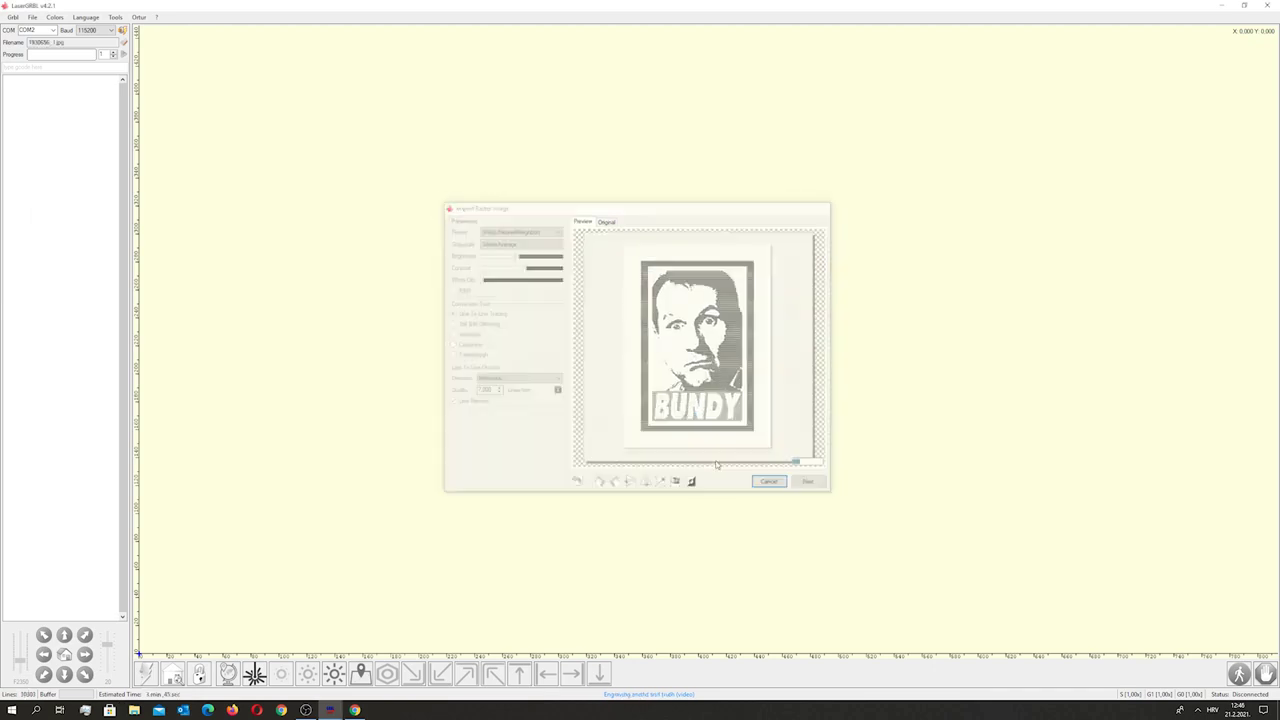